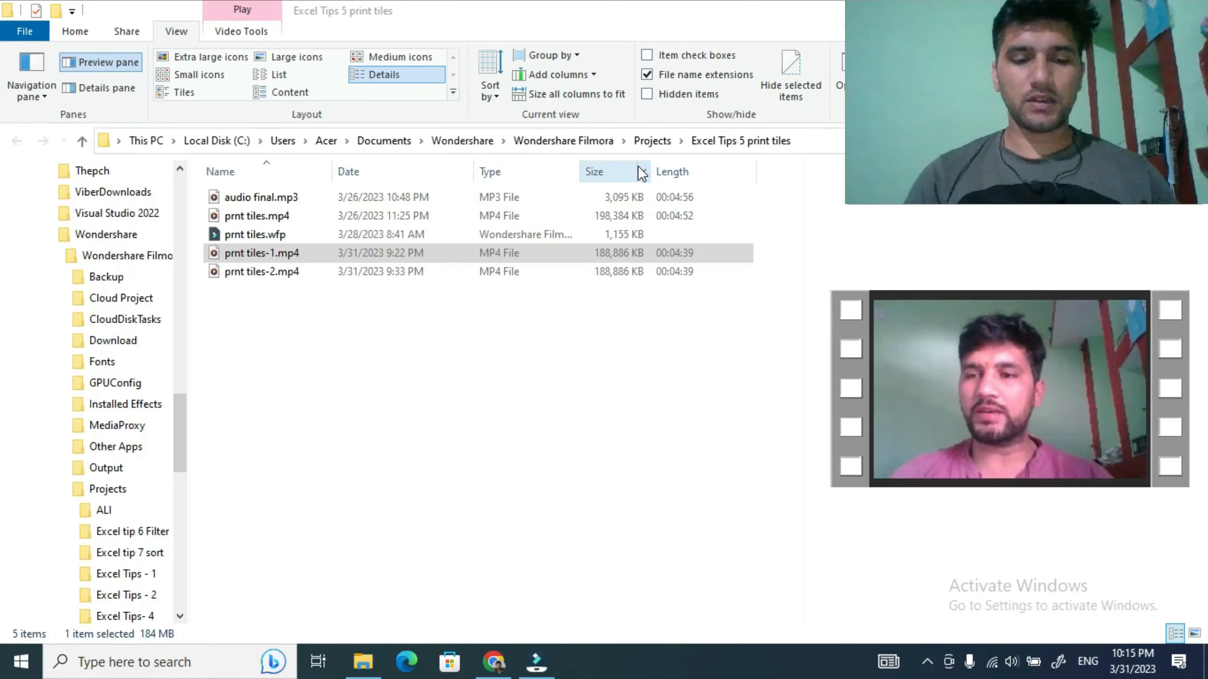
Switch to Excel and select the whole data table in testdata.xlsx, starting from header cell A1.
key("super")
type("exc")
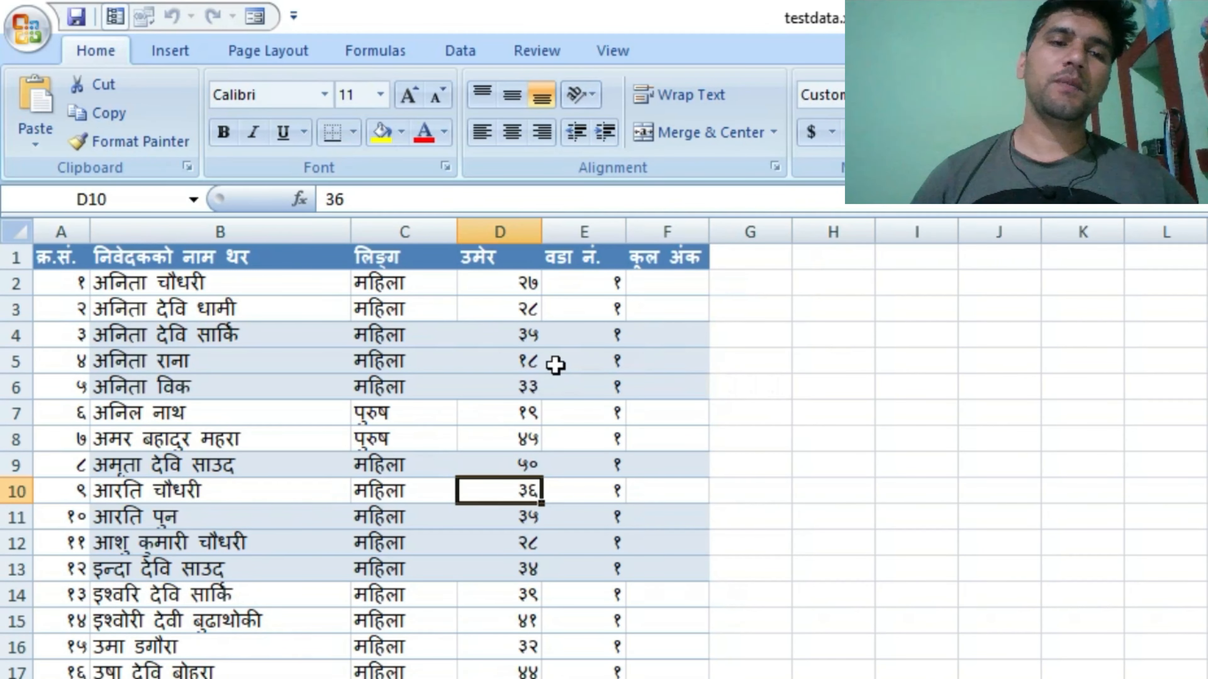
key("Up")
key("Up")
key("Up")
key("Up")
key("Up")
key("Up")
key("Up")
key("Up")
key("Up")
key("Left")
key("Left")
key("Left")
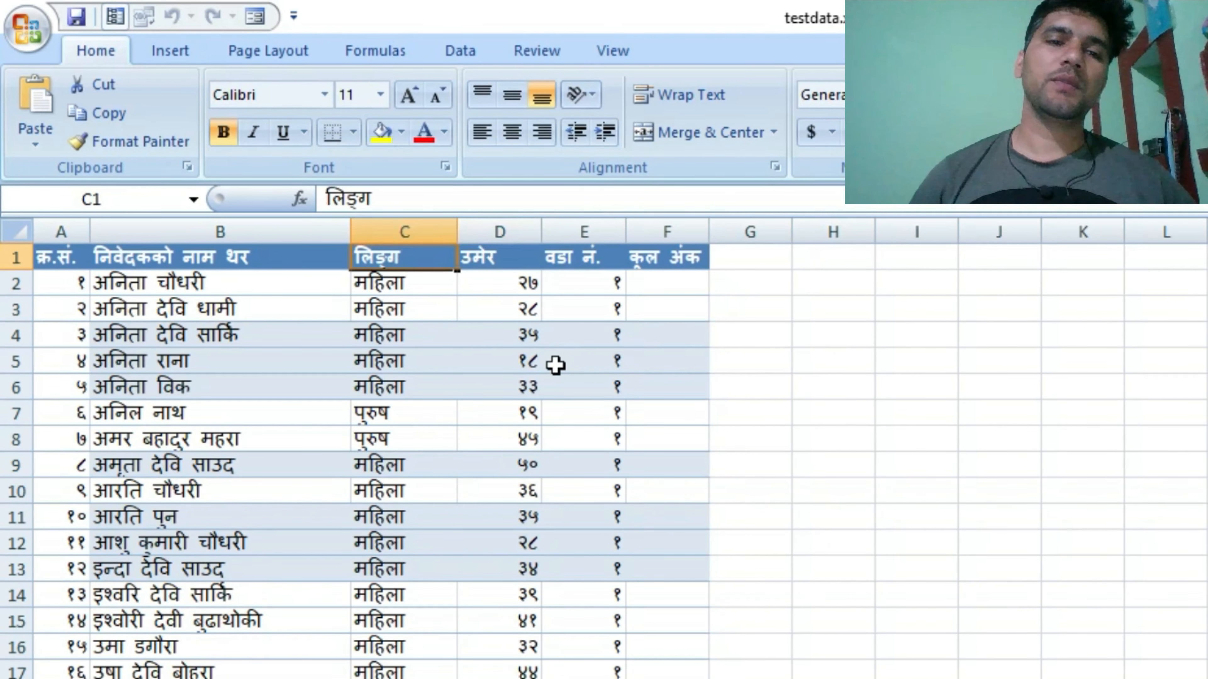
key("Right")
key("Left")
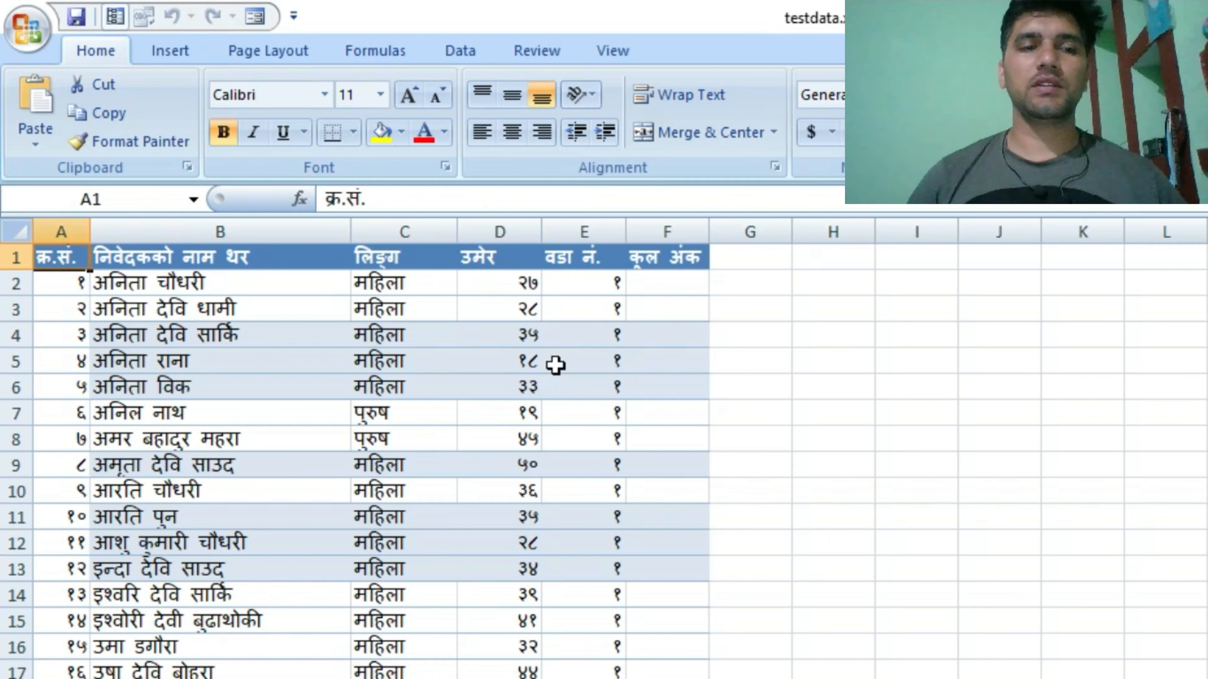
key("ctrl+shift+Right")
key("ctrl+shift+Down")
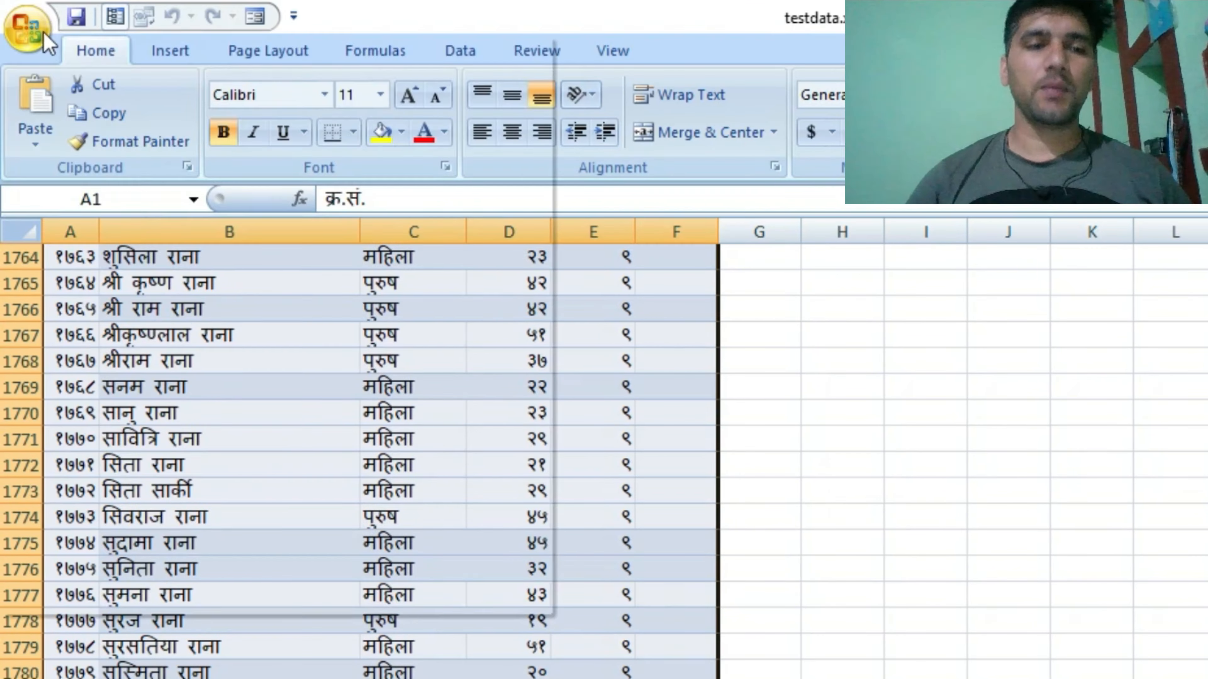
Examine in Print Preview how the table fits on the printed pages, return to the sheet and deselect the table.
left_click(37, 22)
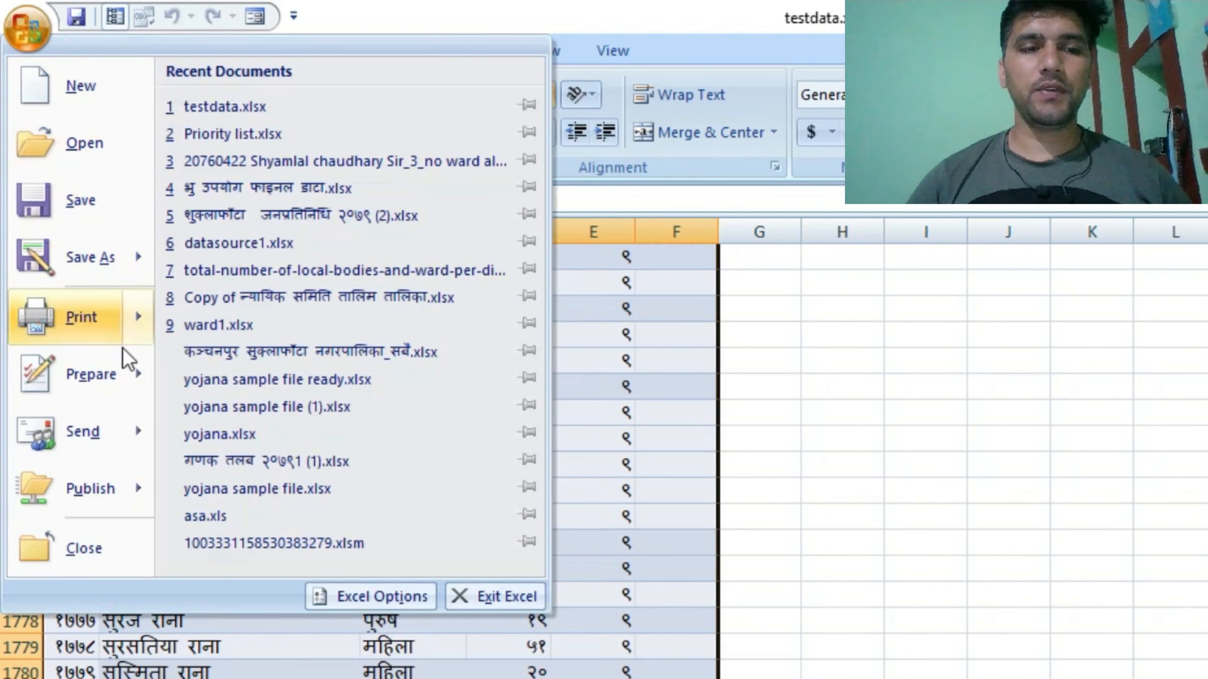
mouse_move(95, 317)
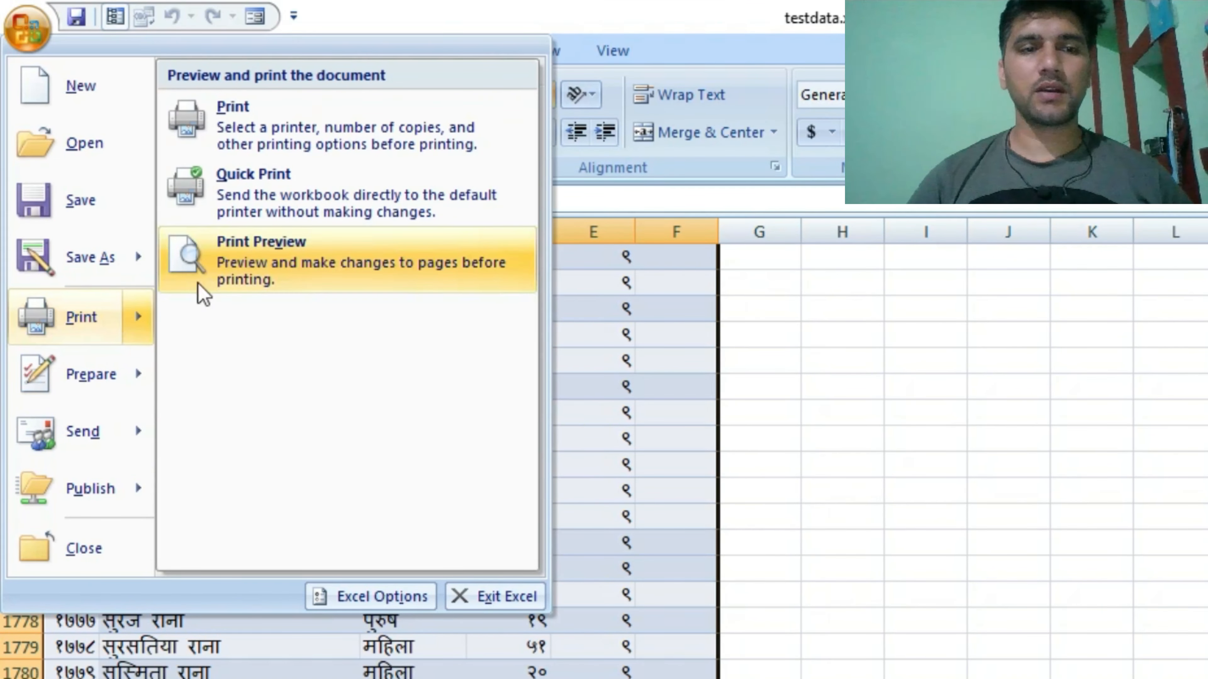
left_click(253, 250)
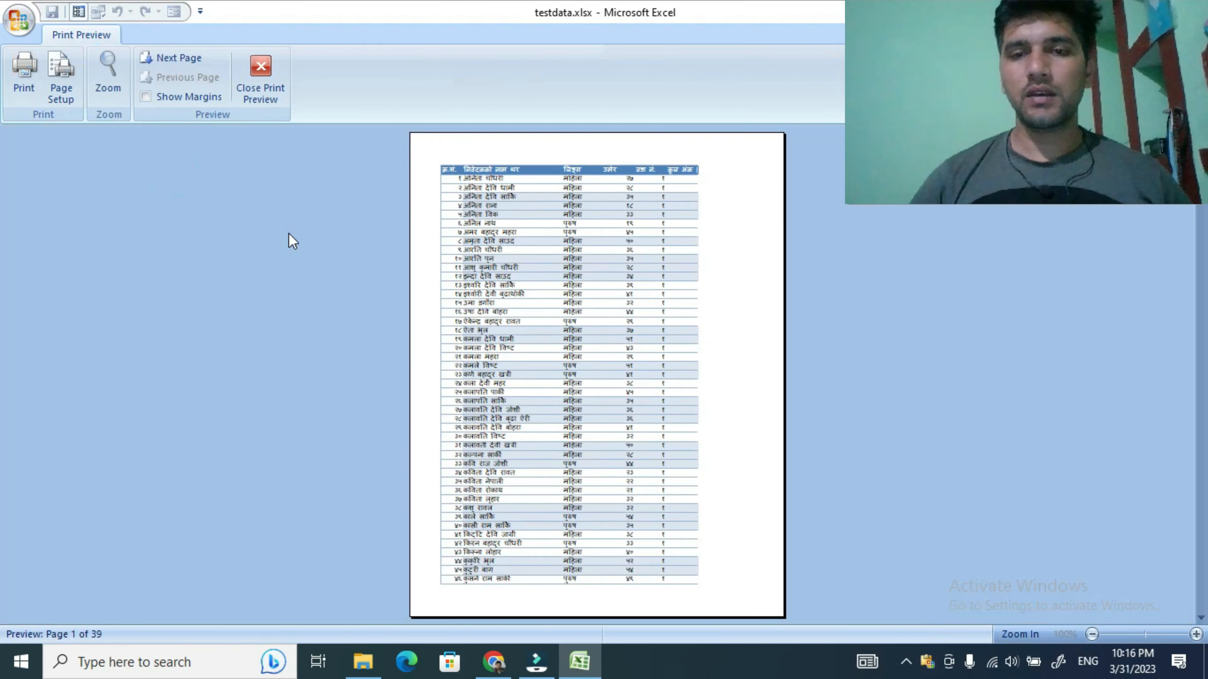
scroll(293, 241, "down", 2)
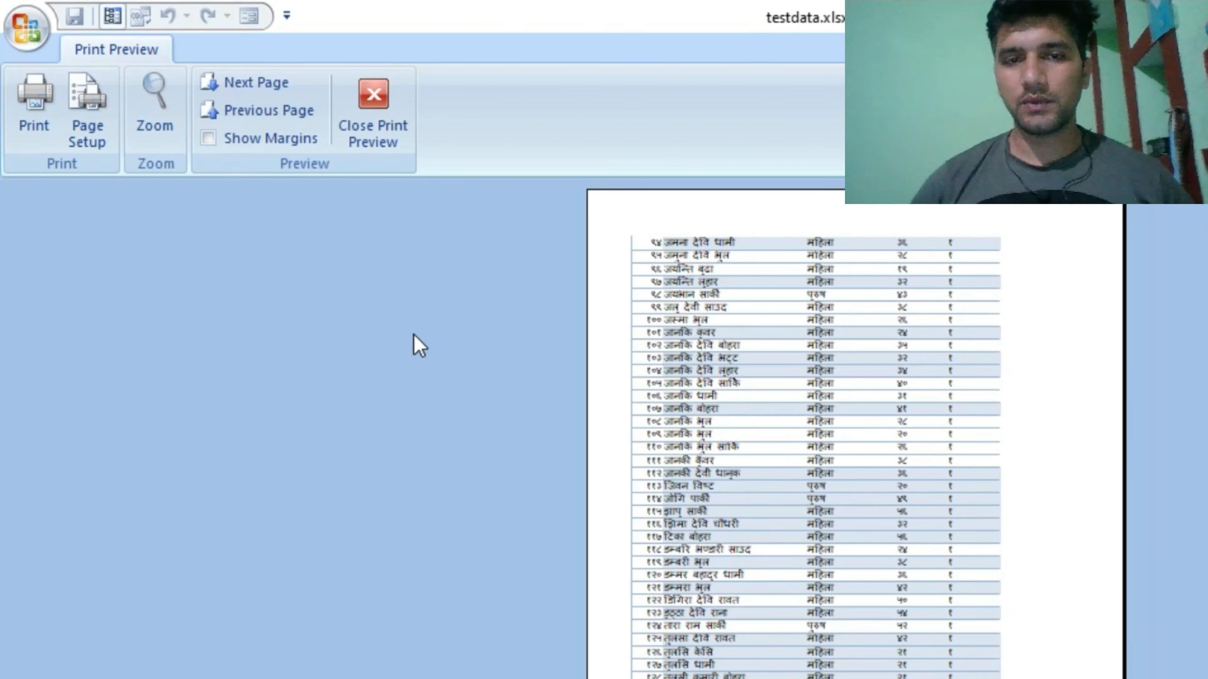
scroll(418, 346, "up", 2)
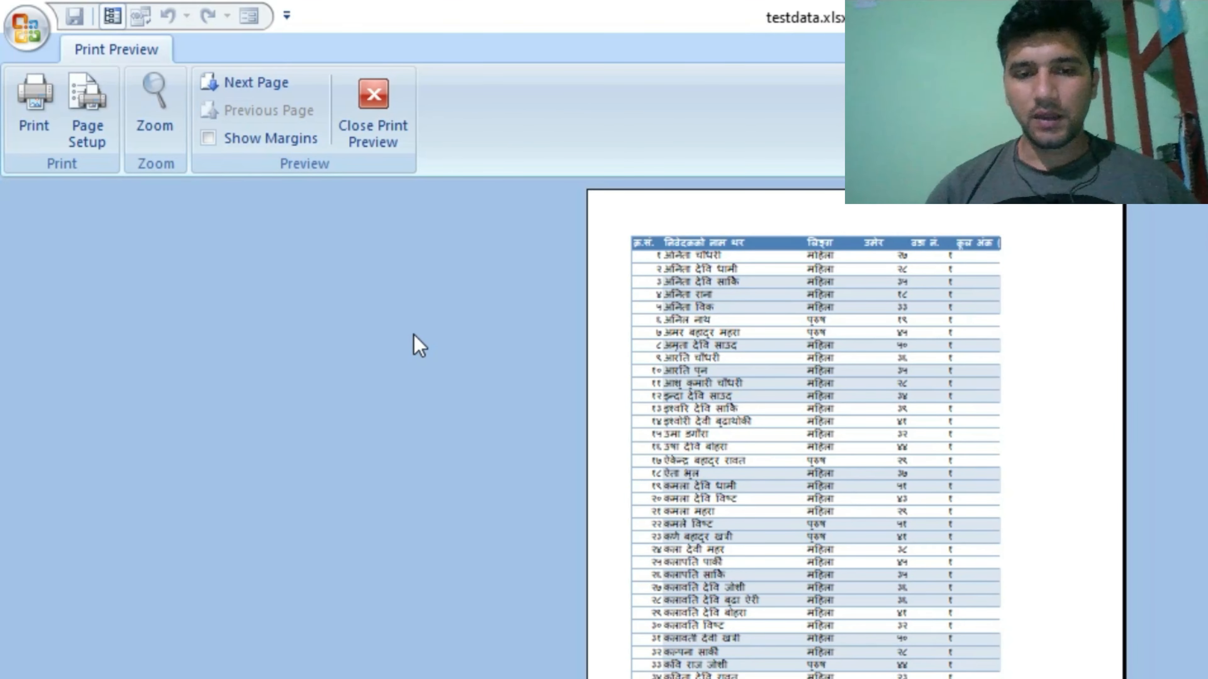
left_click(656, 308)
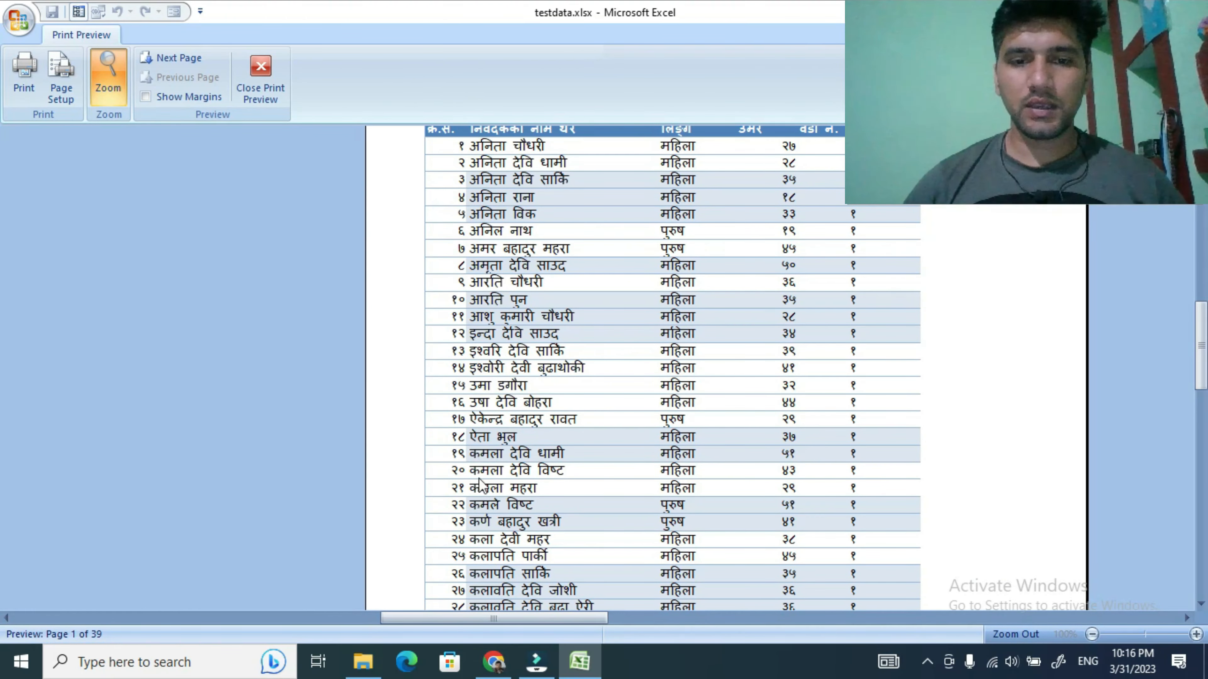
scroll(471, 623, "down", 1)
scroll(471, 623, "down", 10)
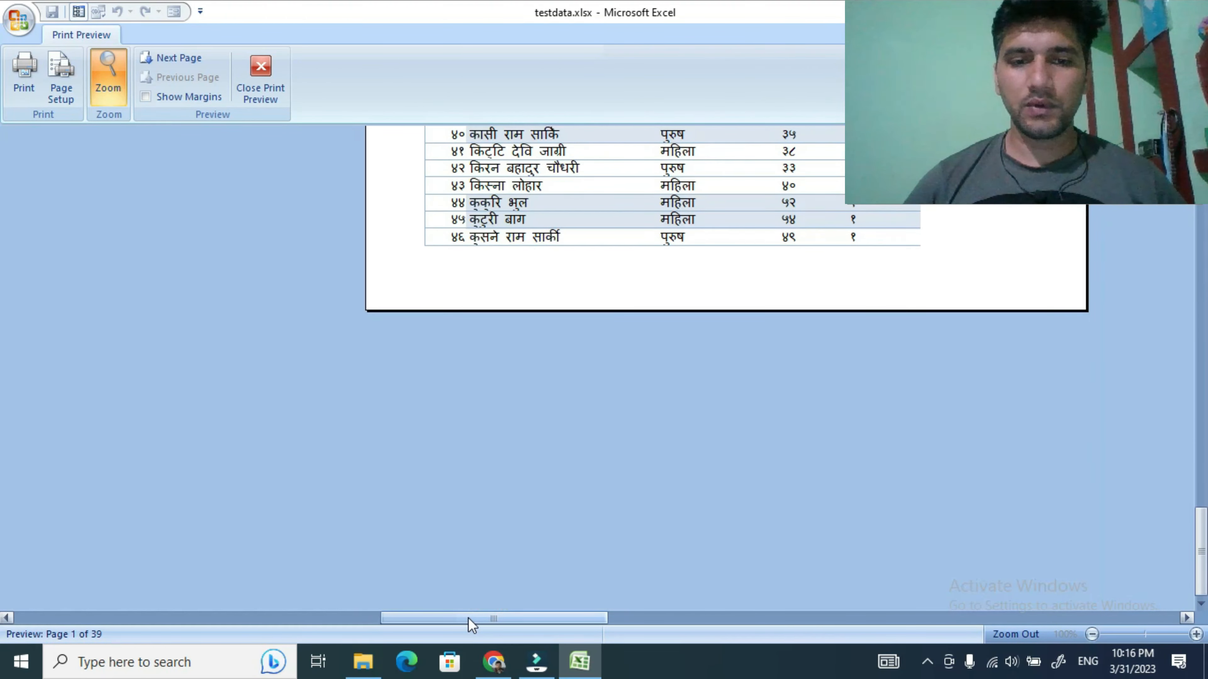
scroll(471, 623, "up", 12)
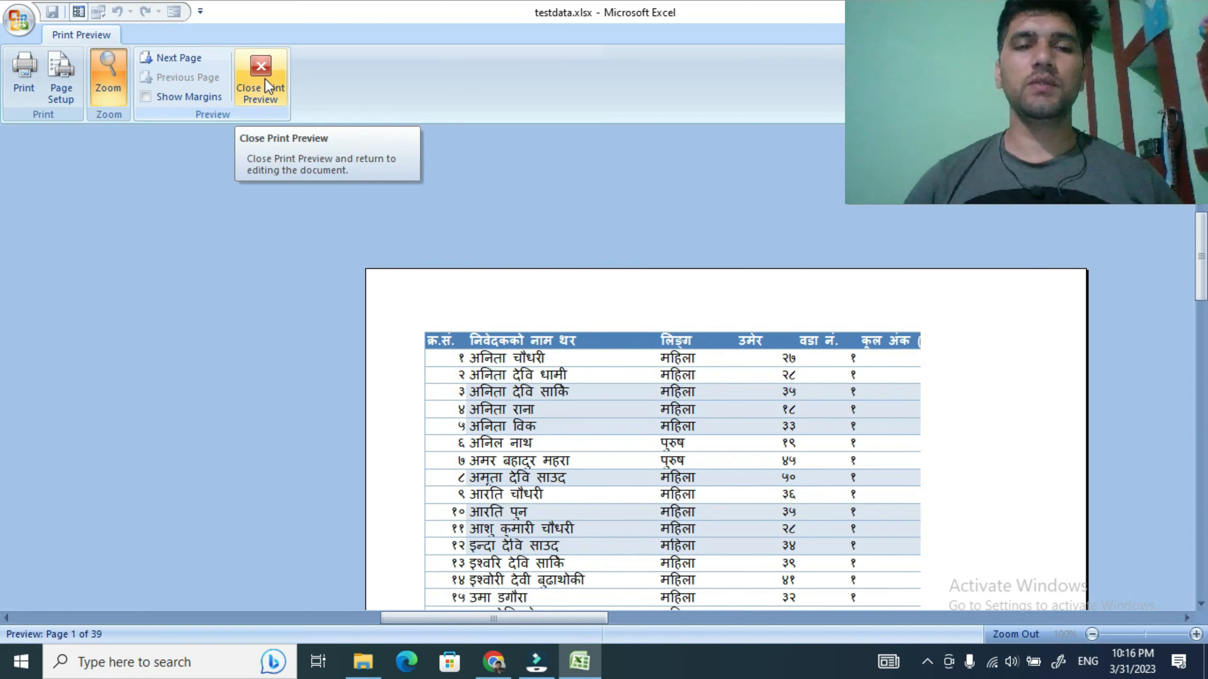
left_click(264, 79)
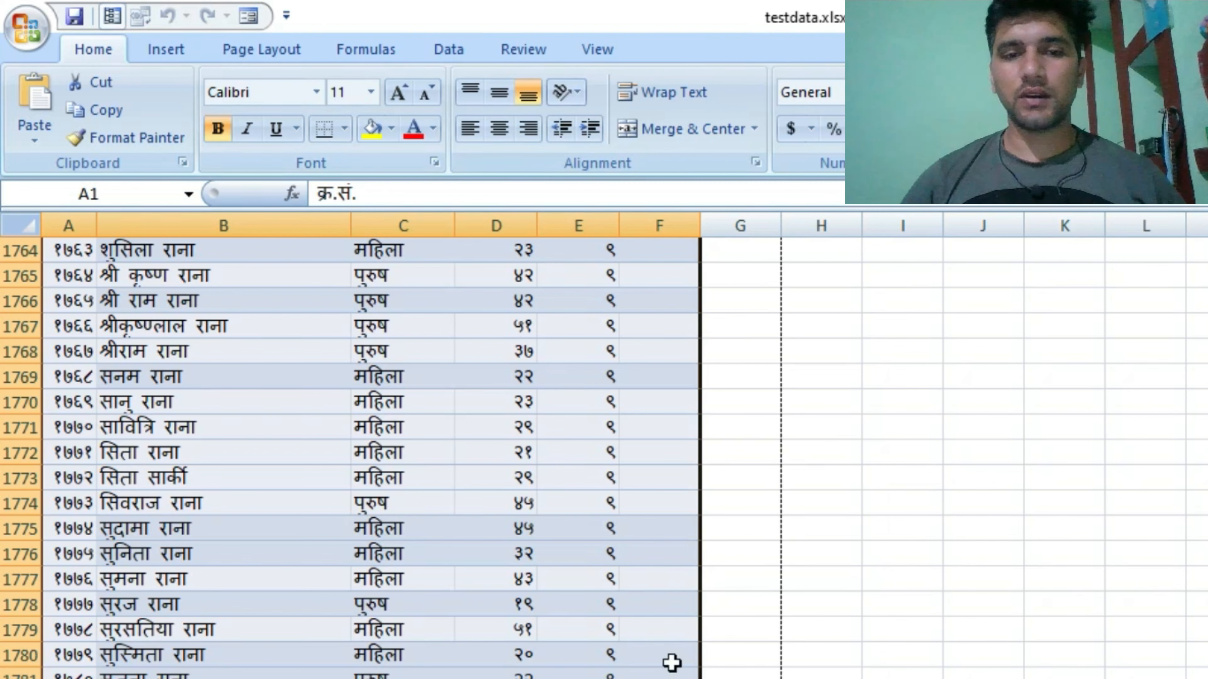
left_click(746, 675)
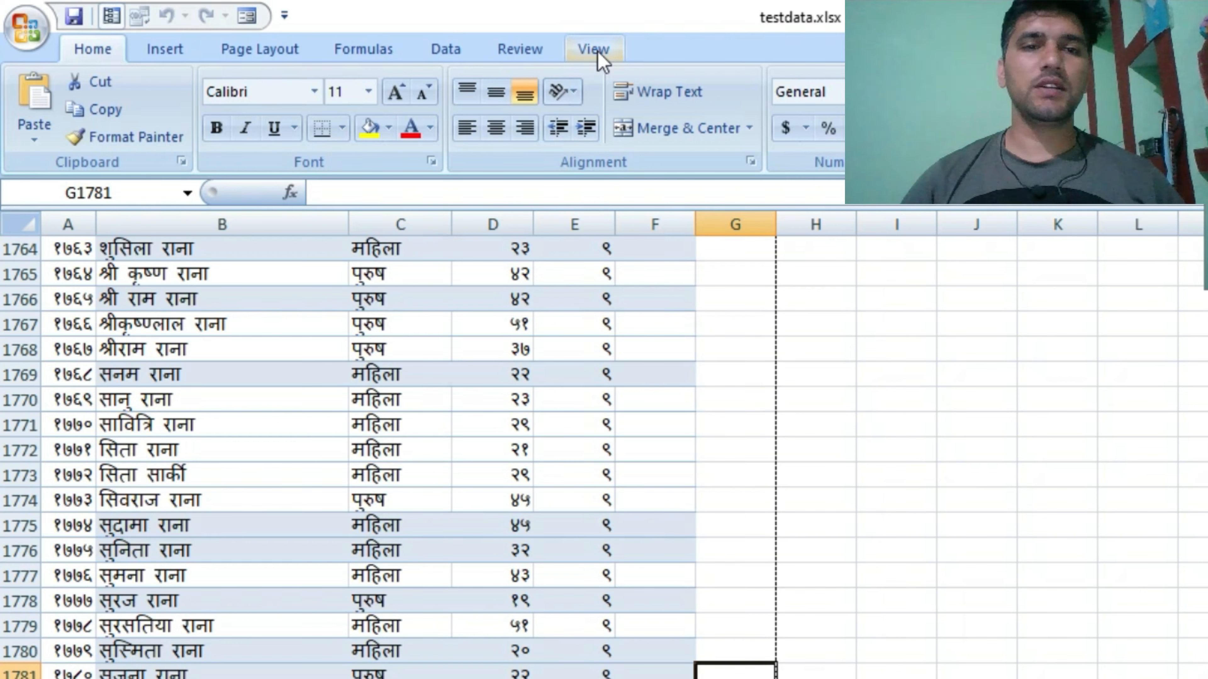
Switch the sheet to Page Break Preview and move the print area's right boundary to the end of column F.
left_click(599, 54)
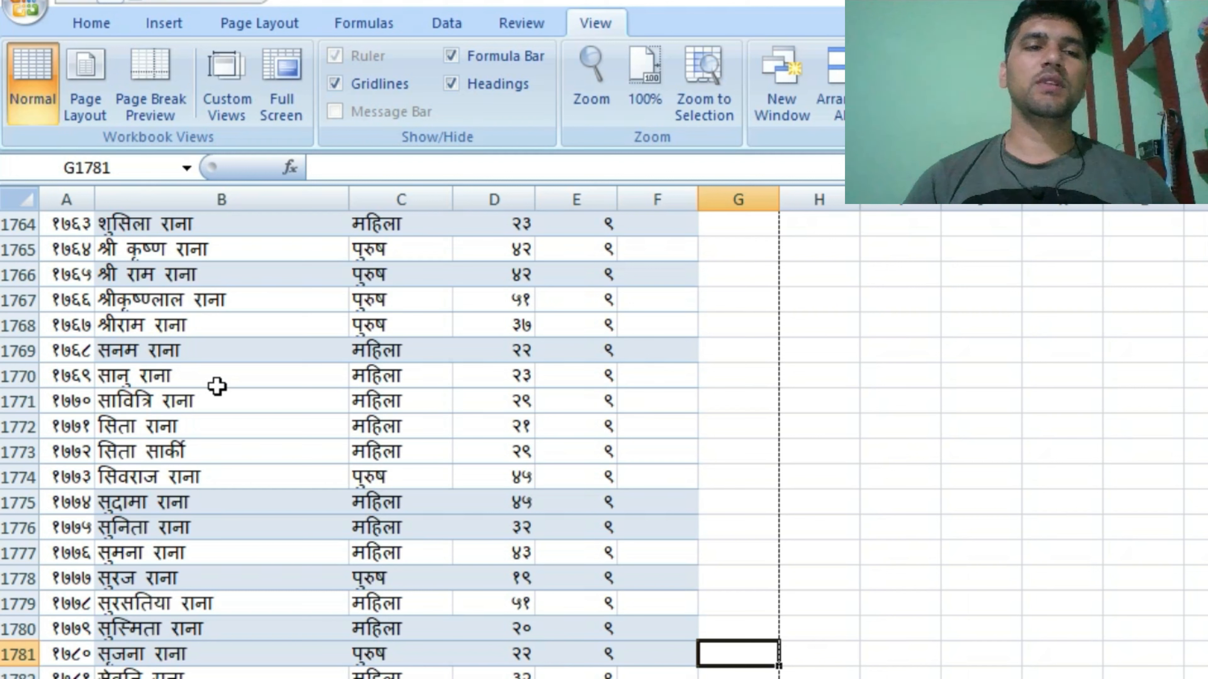
left_click(170, 107)
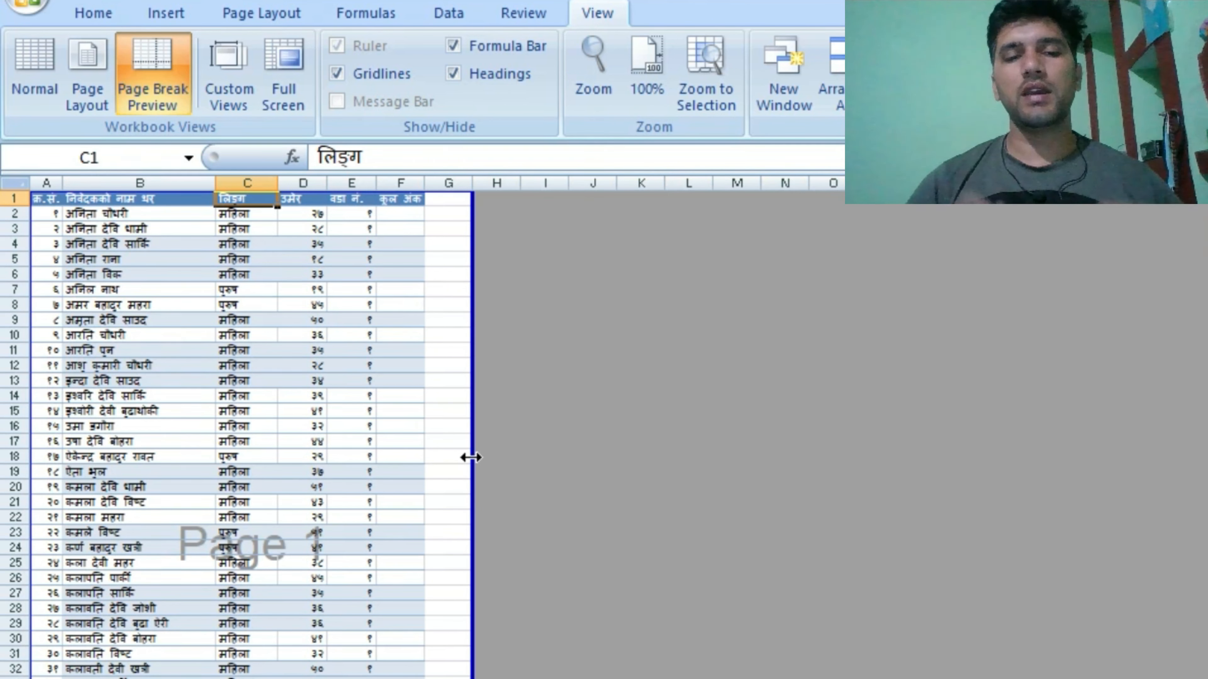
left_click_drag(471, 457, 434, 450)
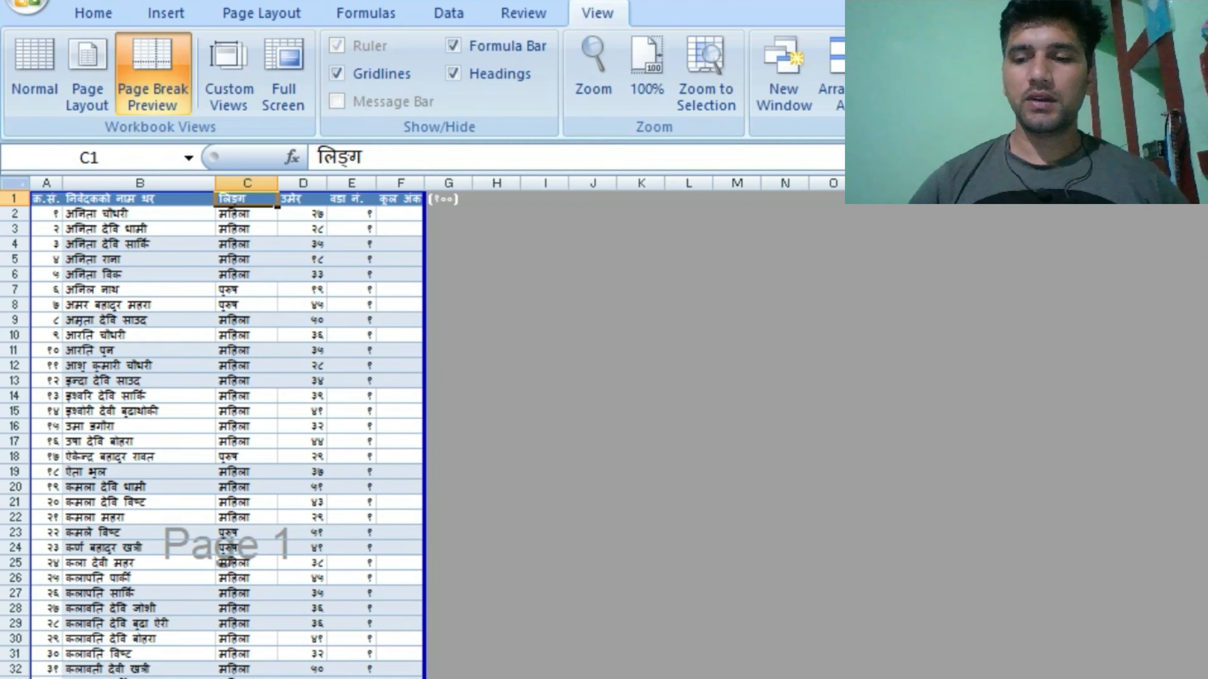
Move the first horizontal page break up so that page 1 ends after row 41.
scroll(422, 428, "up", 1)
scroll(1097, 642, "up", 1)
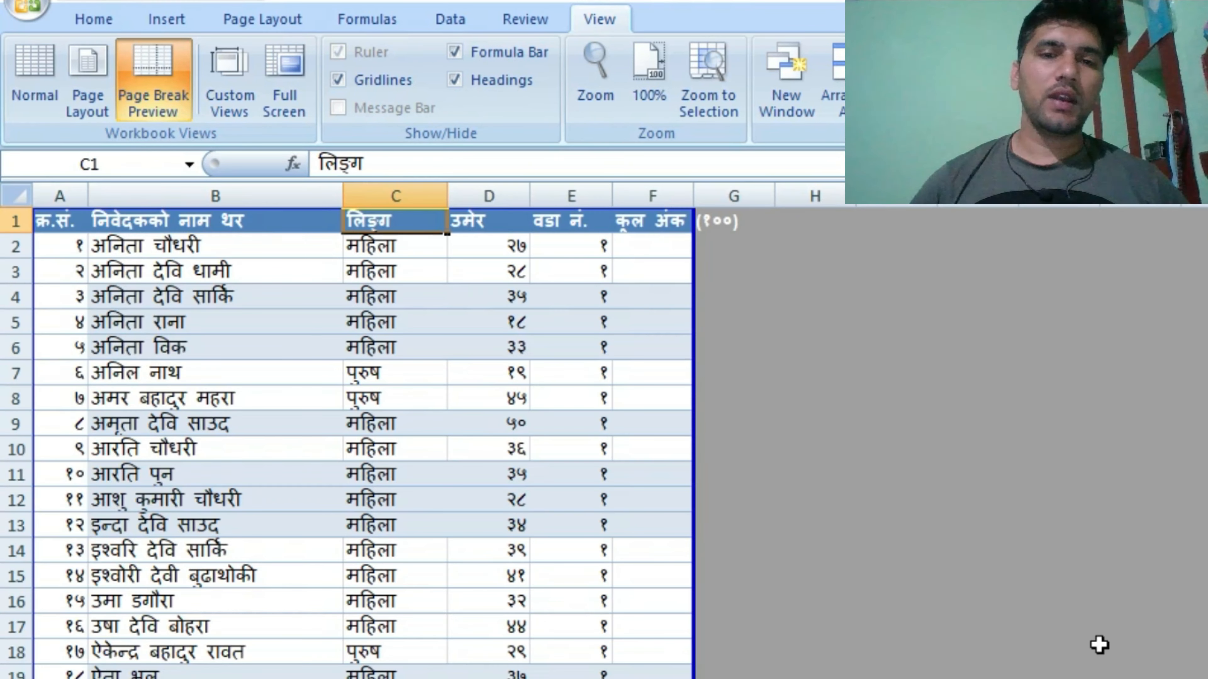
key("Down")
key("Down")
key("Down")
key("Down")
key("Down")
key("Down")
key("Down")
key("Down")
key("Down")
key("Down")
key("Down")
key("Down")
key("Down")
key("Down")
key("Down")
key("Down")
key("Down")
key("Down")
key("Down")
key("Down")
key("Down")
key("Down")
key("Down")
key("Down")
key("Down")
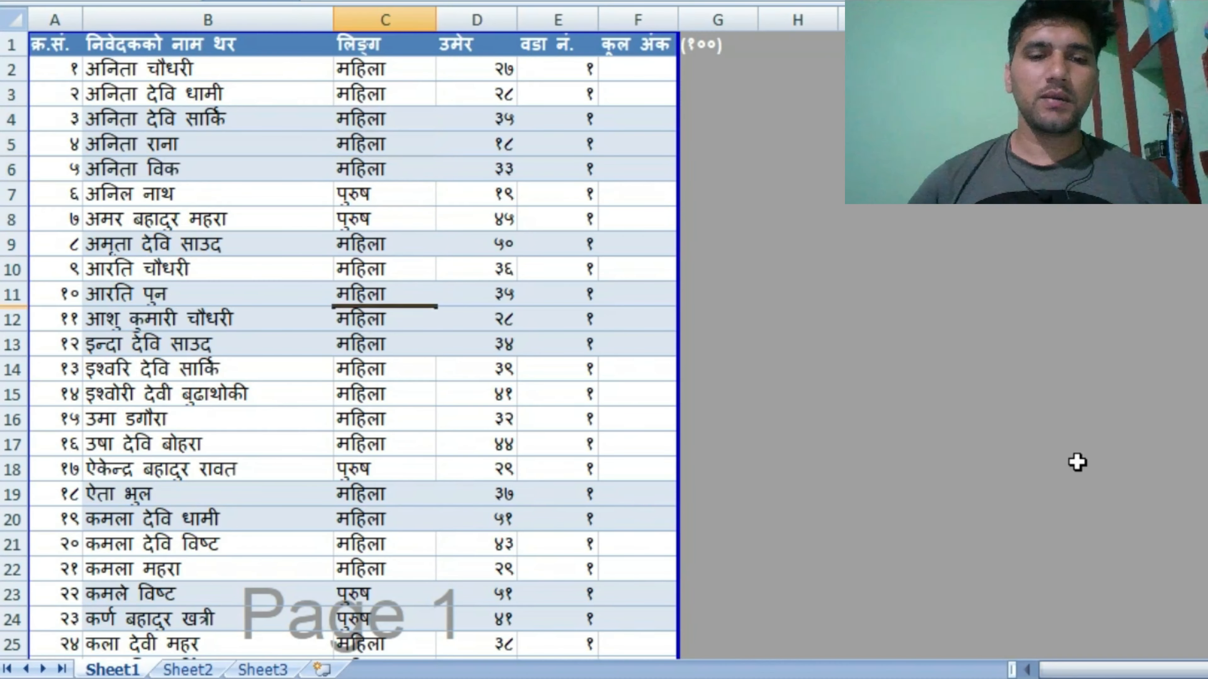
key("Down")
key("Down")
key("Down")
key("Down")
key("Down")
key("Down")
key("Down")
key("Down")
key("Down")
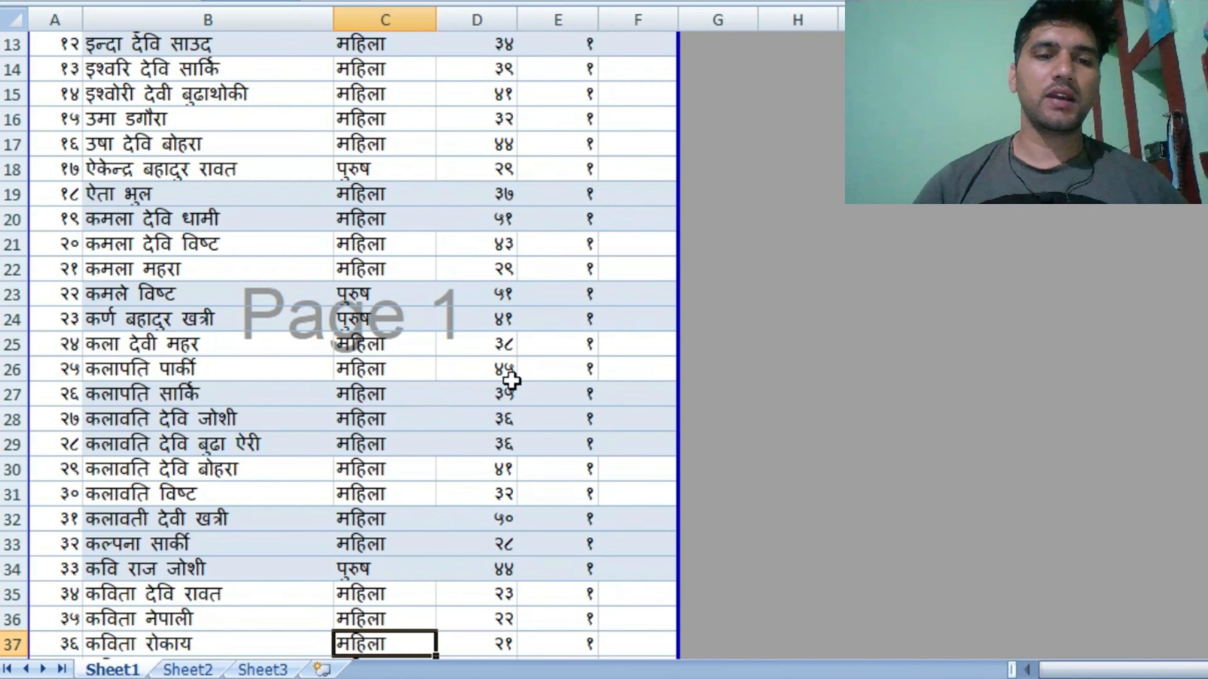
key("Down")
key("Down")
key("Down")
key("Down")
key("Down")
key("Down")
key("Down")
key("Down")
key("Down")
key("Down")
key("Down")
key("Down")
key("Down")
key("Down")
key("Down")
key("Down")
key("Down")
key("Down")
key("Down")
key("Down")
key("Down")
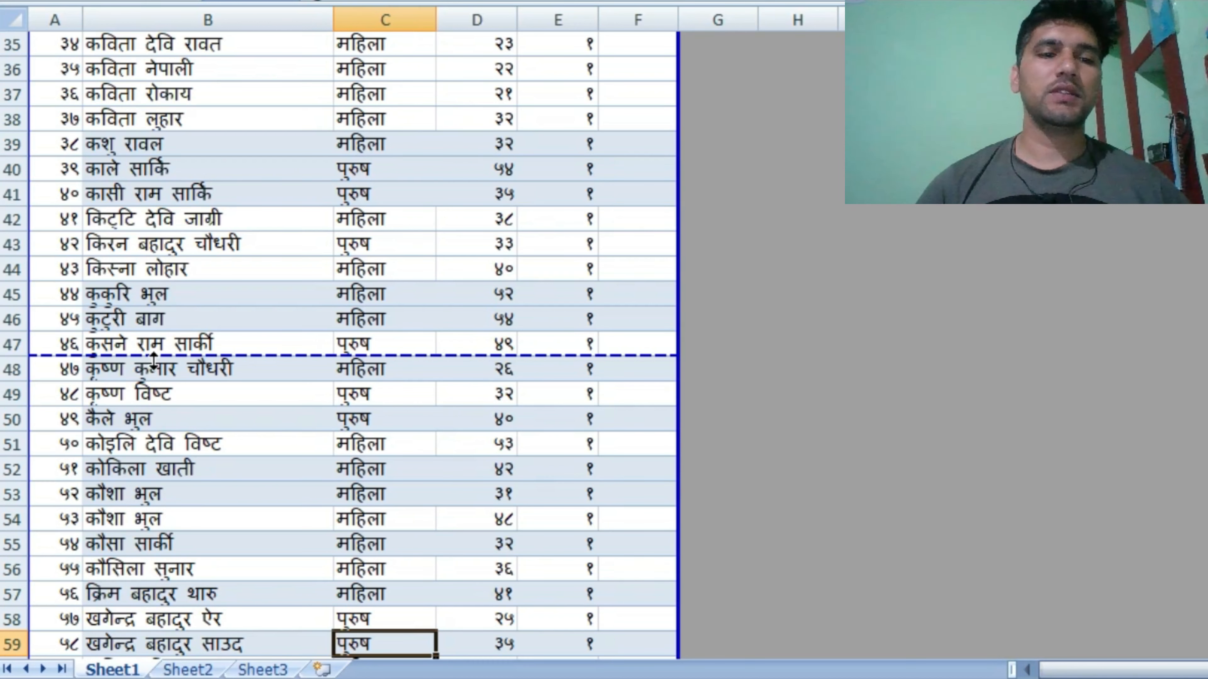
left_click_drag(154, 356, 155, 195)
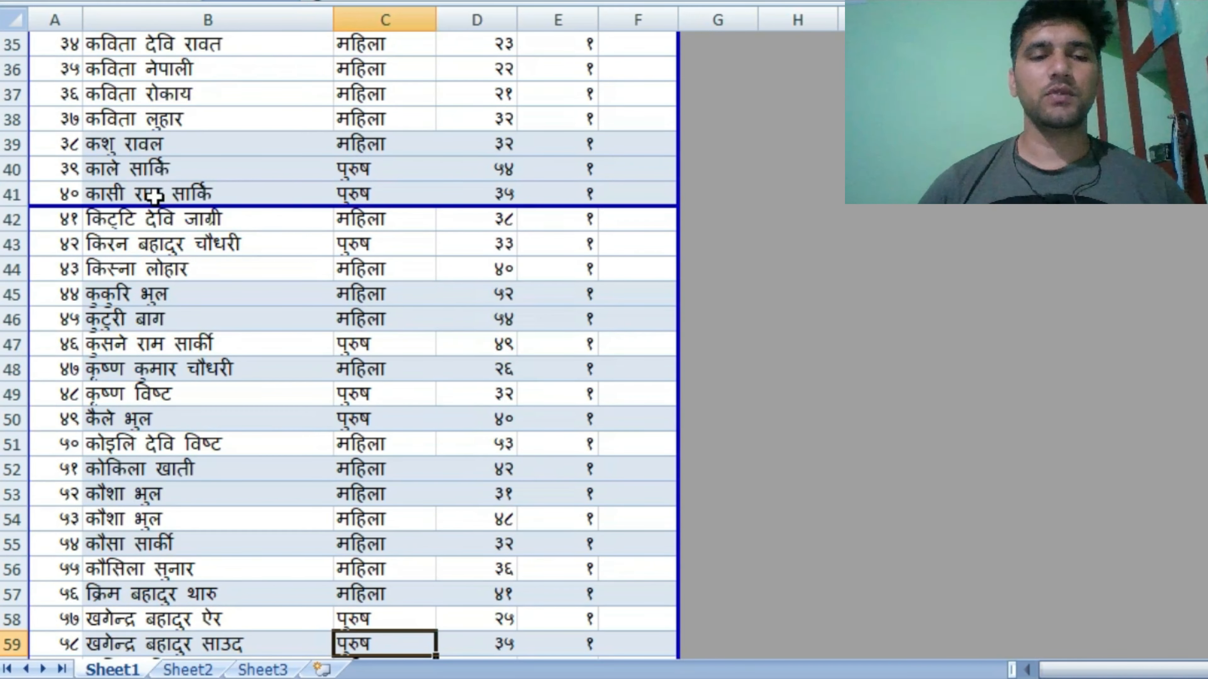
Move the second horizontal page break up so that page 2 ends after row 81.
key("Down")
key("Down")
key("Down")
key("Down")
key("Down")
key("Down")
key("Down")
key("Down")
key("Down")
key("Down")
key("Down")
key("Down")
key("Down")
key("Down")
key("Down")
key("Down")
key("Down")
key("Down")
key("Down")
key("Down")
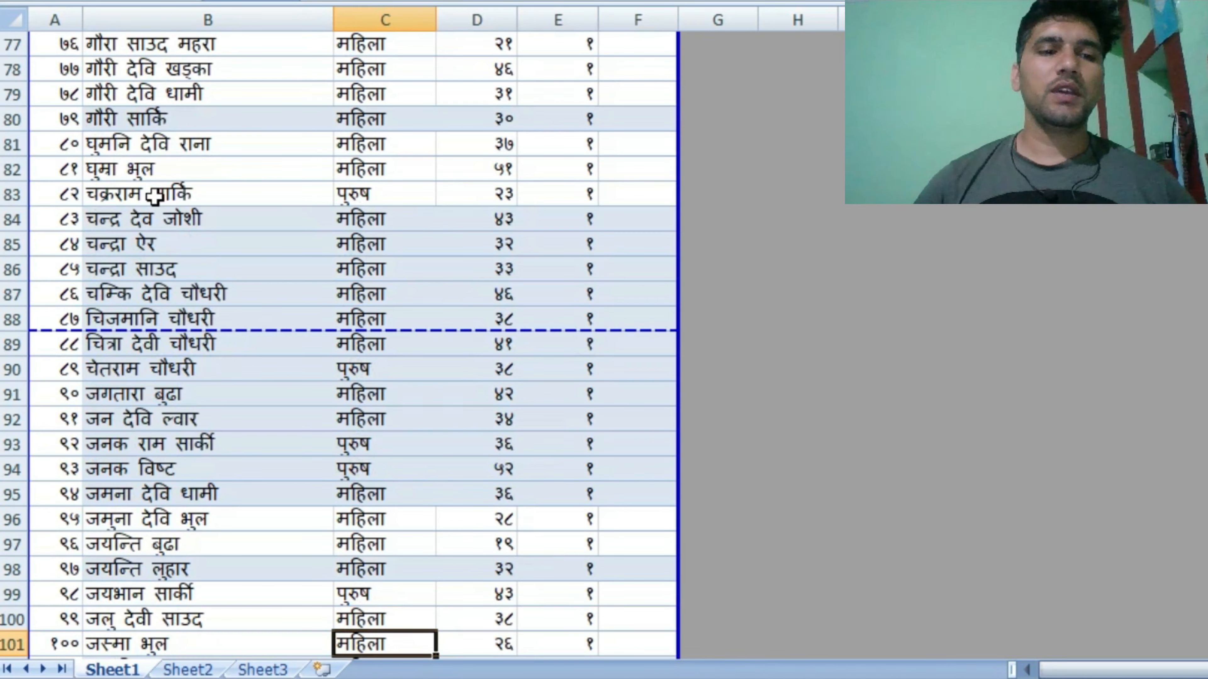
left_click_drag(236, 329, 242, 152)
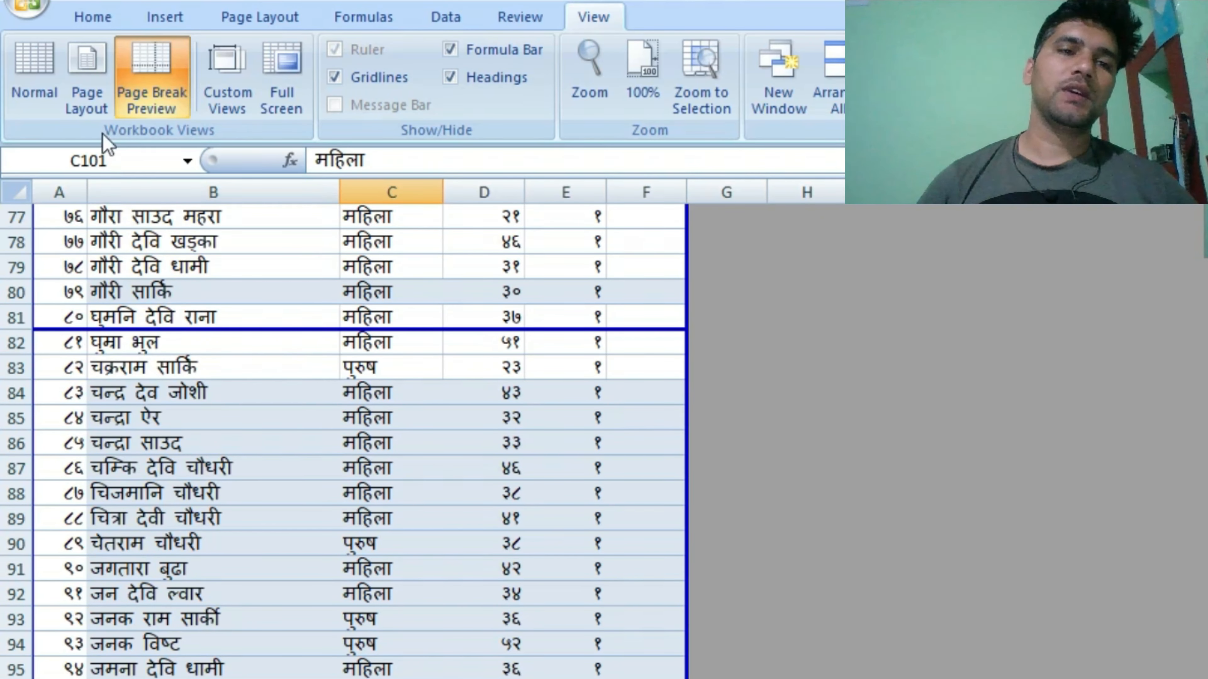
In Page Layout view, reduce the top margin and widen the left margin to about 1.5 inches.
left_click(91, 98)
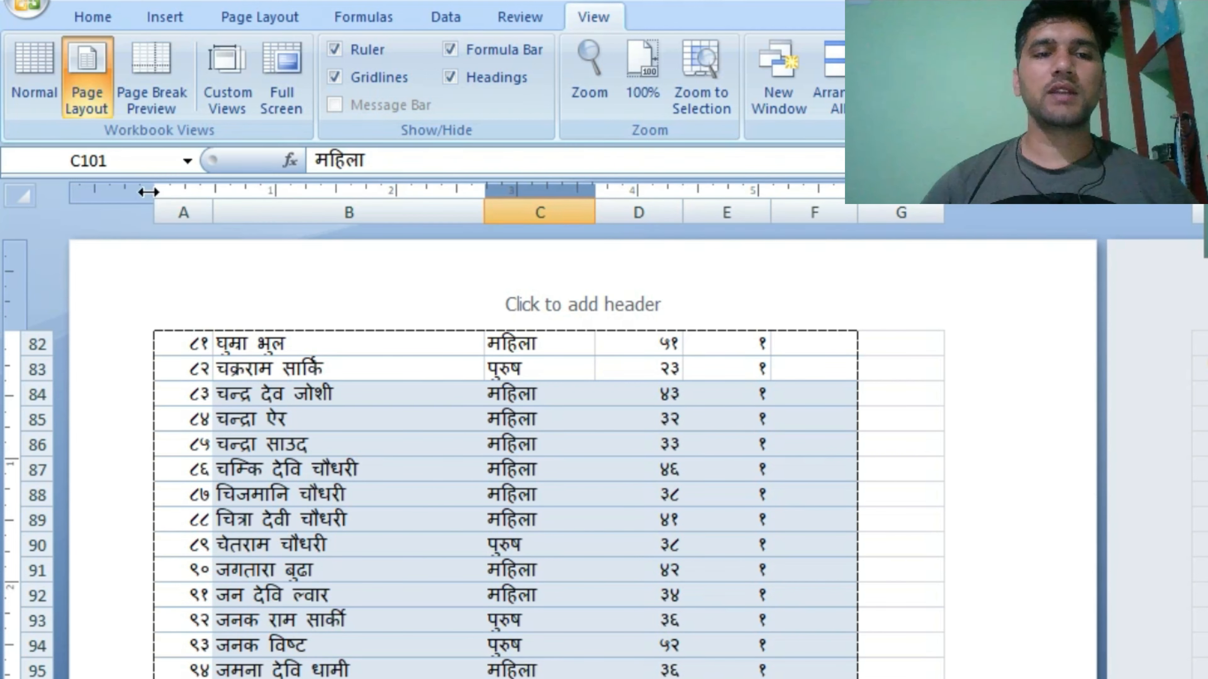
left_click_drag(153, 190, 132, 190)
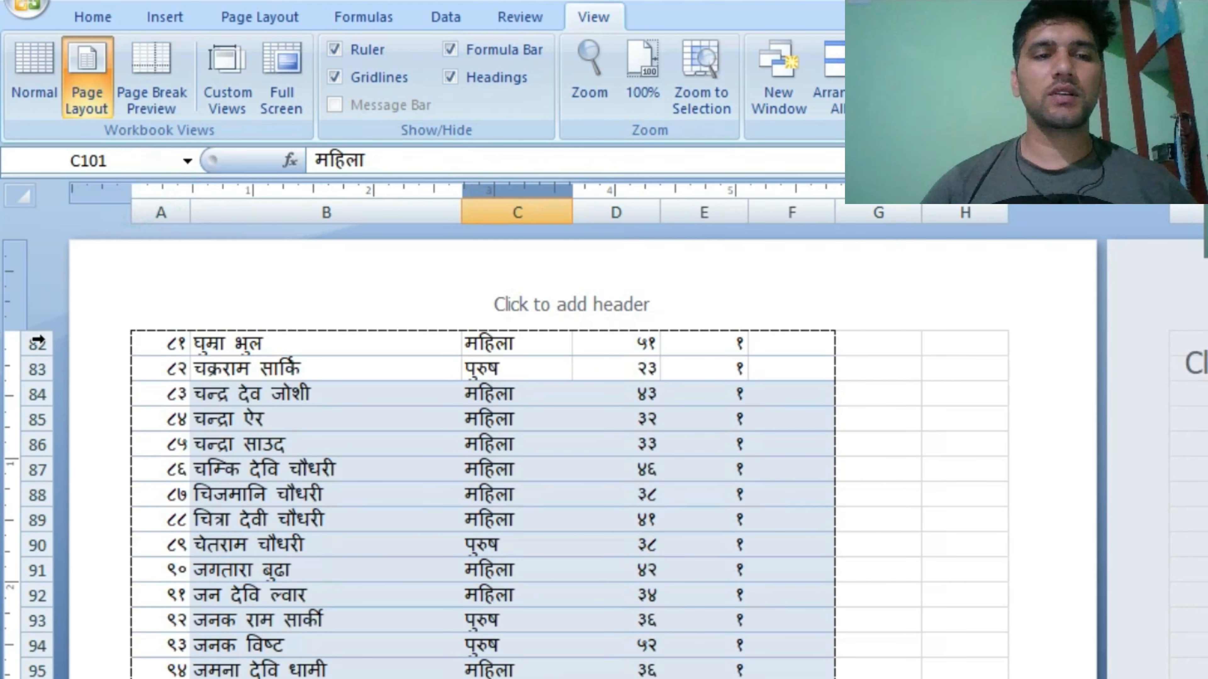
left_click_drag(15, 328, 15, 290)
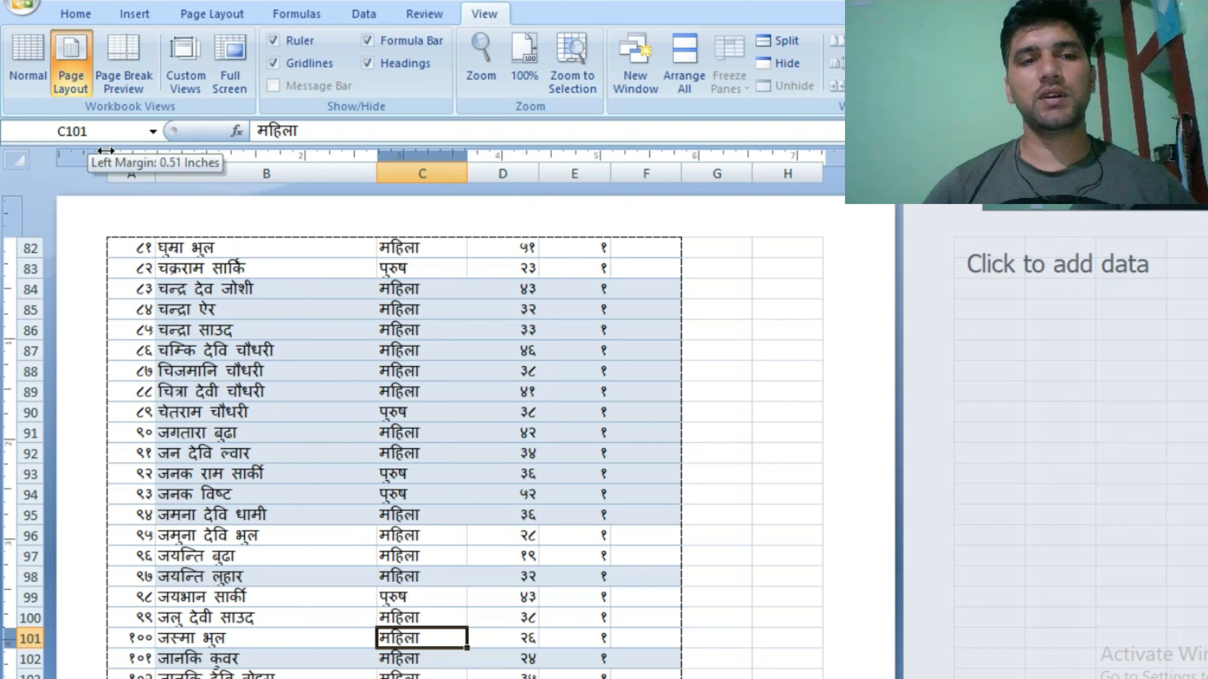
left_click_drag(105, 150, 180, 151)
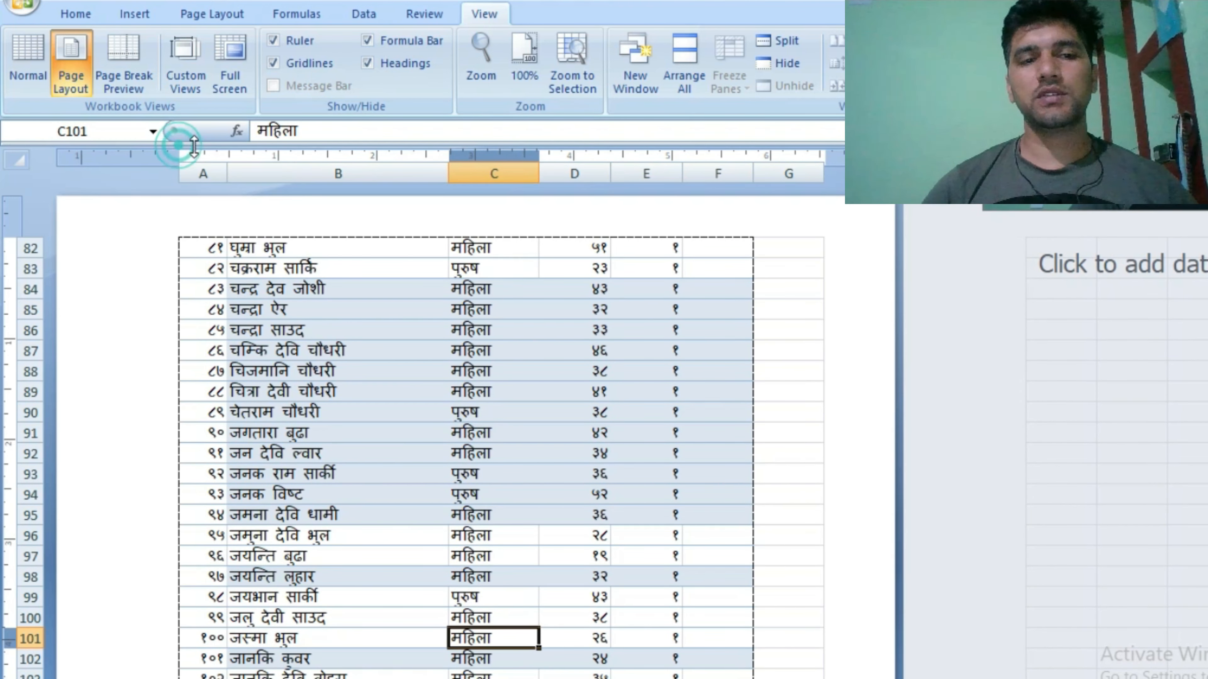
left_click_drag(181, 154, 207, 155)
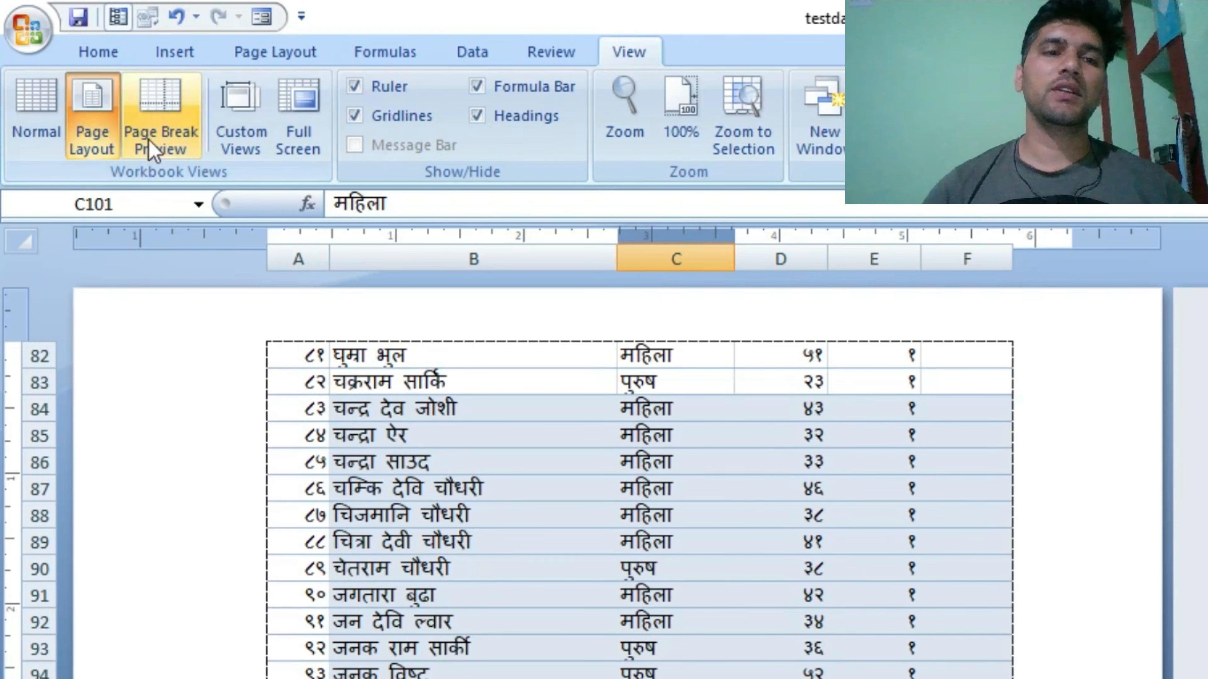
Return to Page Break Preview, dismiss the welcome message and go to header cell D1.
left_click(149, 142)
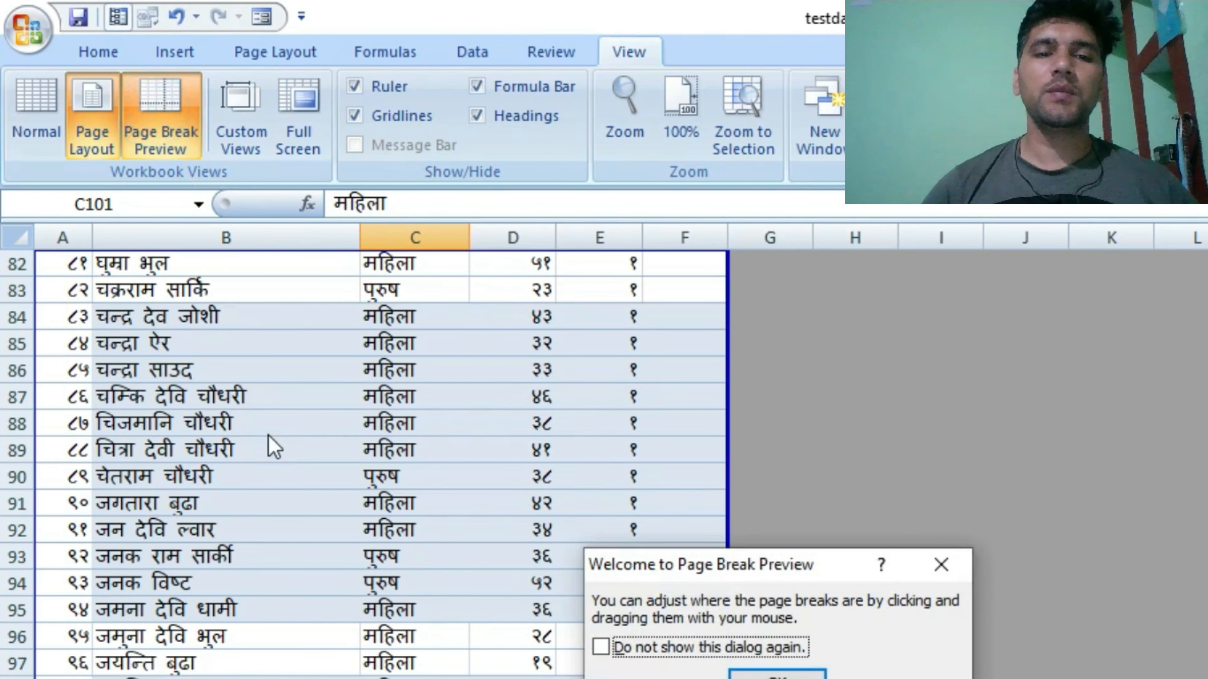
left_click(756, 674)
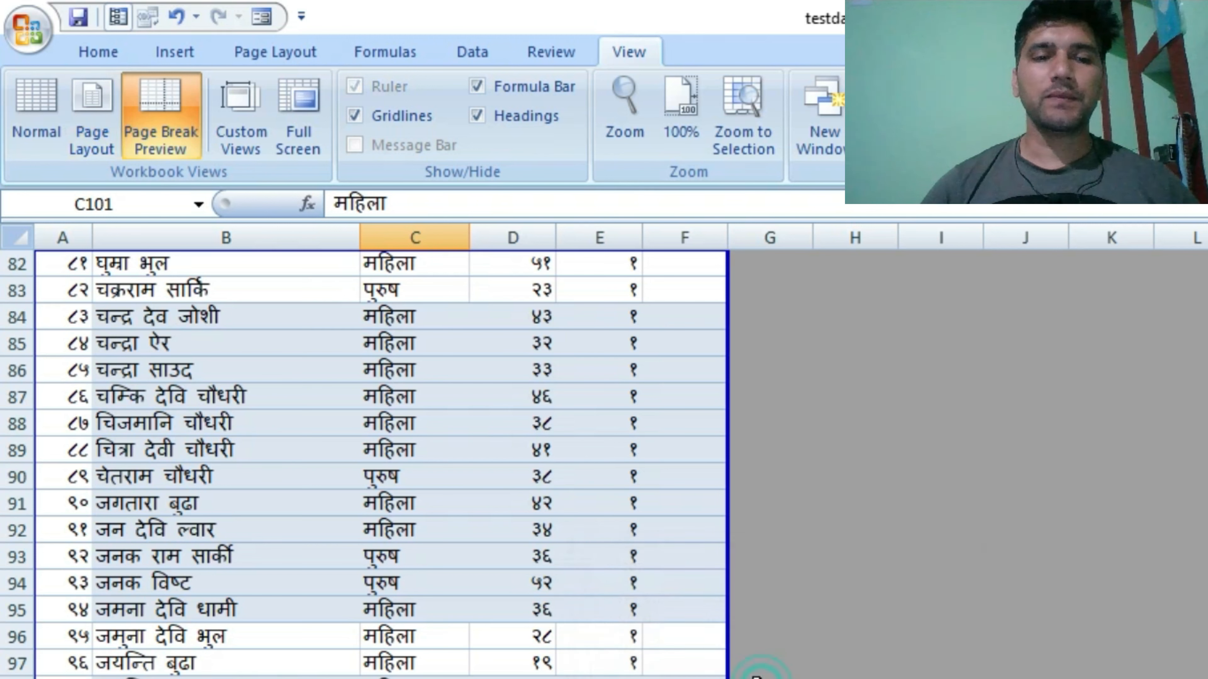
left_click(491, 642)
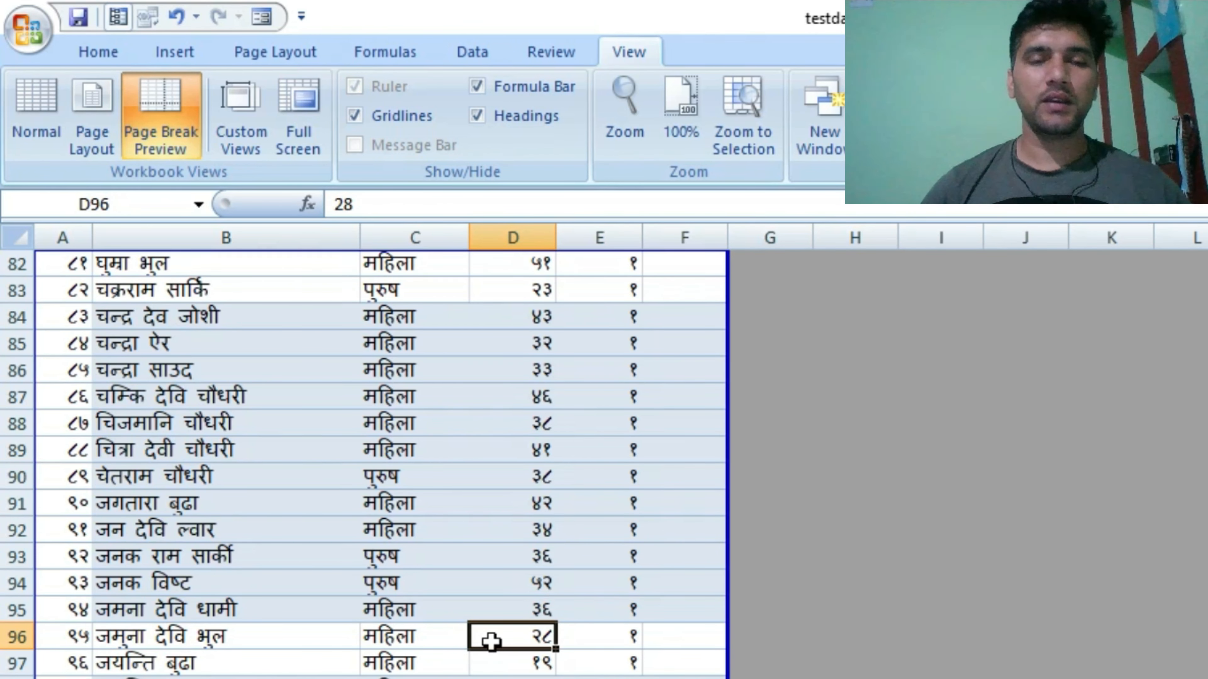
key("ctrl+Up")
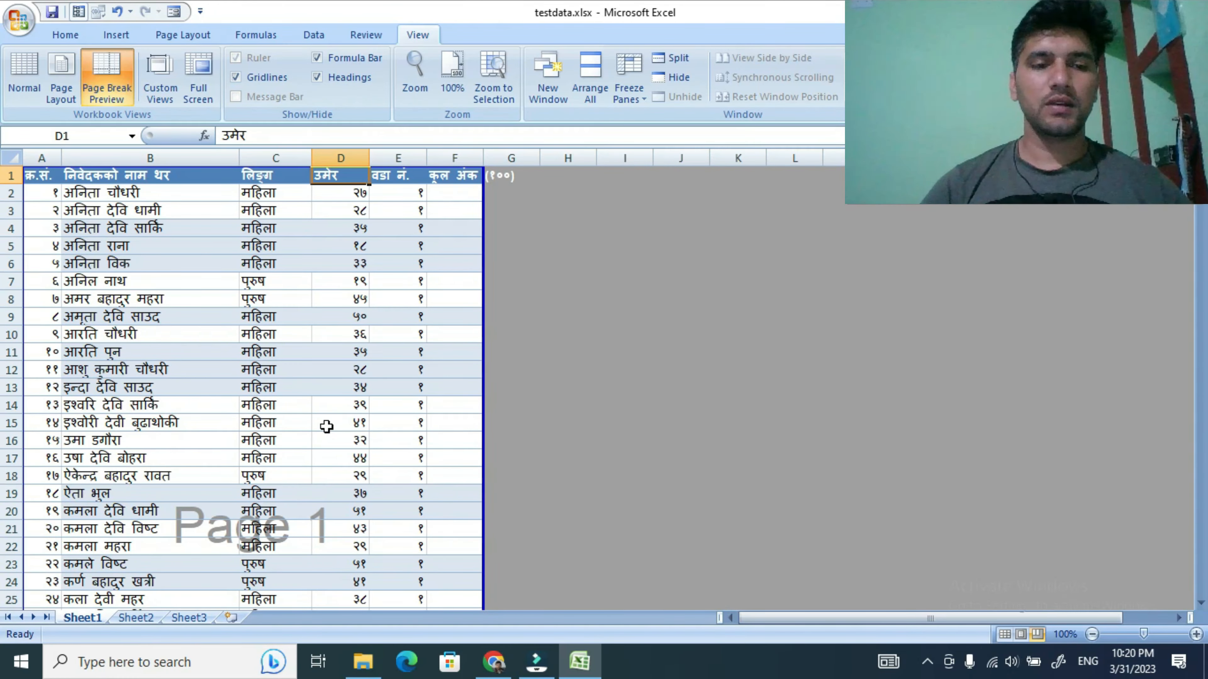